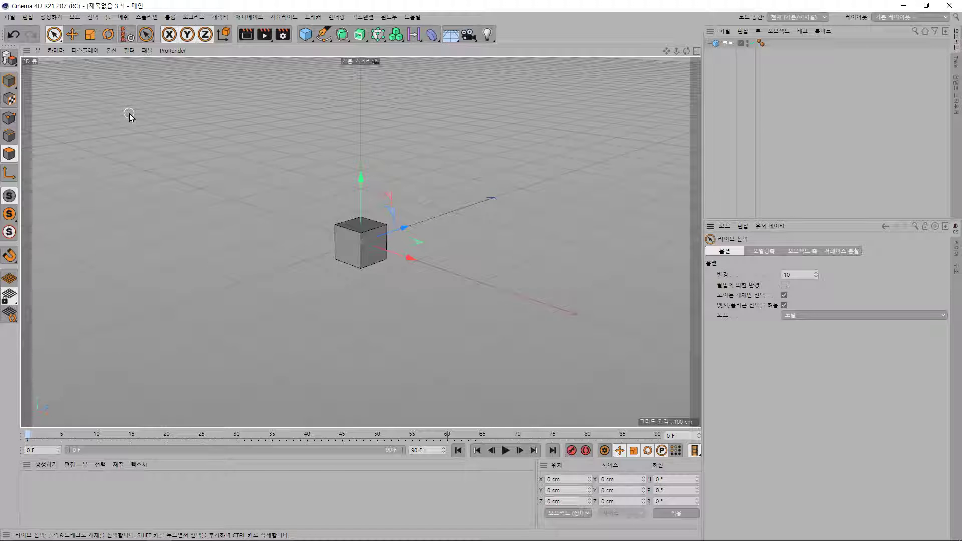
Step: Convert the cube to an editable polygon object and select its right-hand face
{"action": "left_click", "coordinate": [16, 64]}
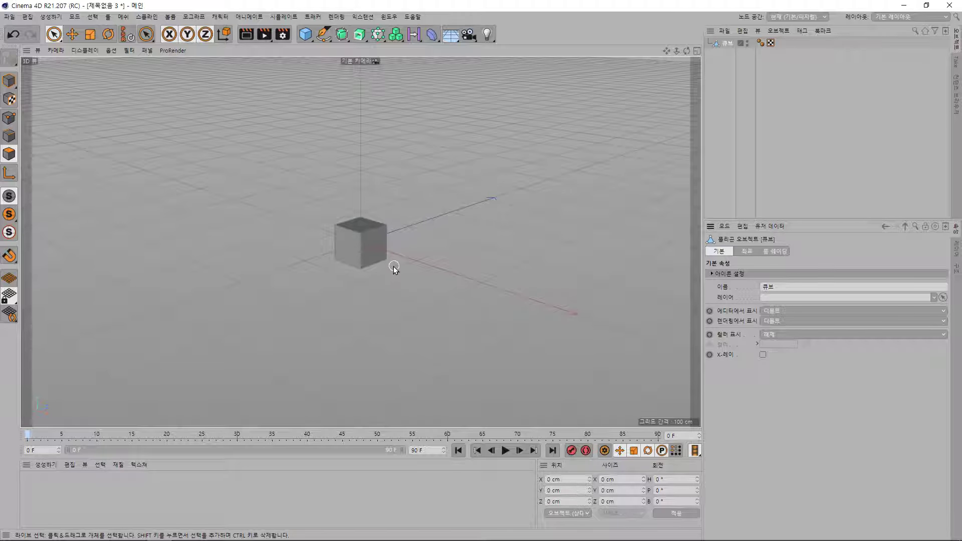
{"action": "left_click", "coordinate": [6, 158]}
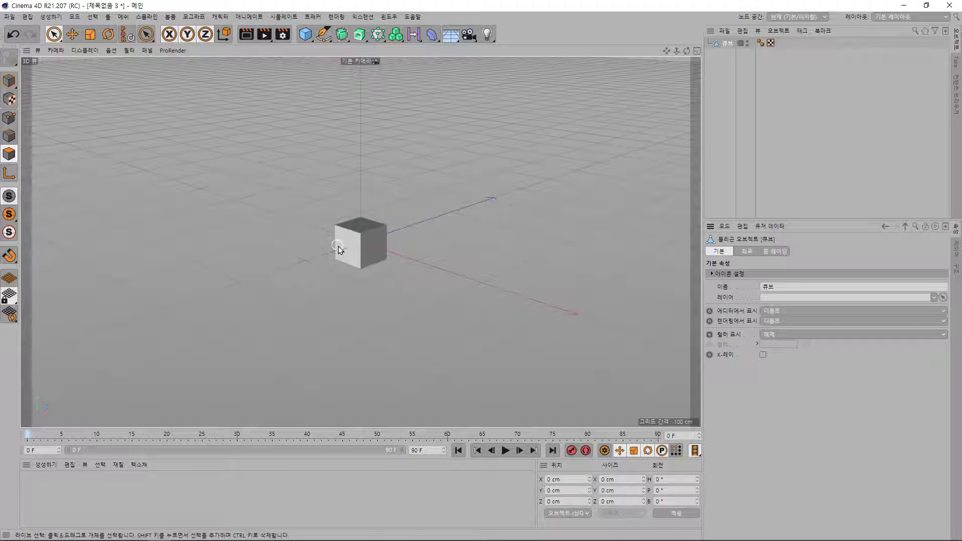
{"action": "left_click", "coordinate": [372, 254]}
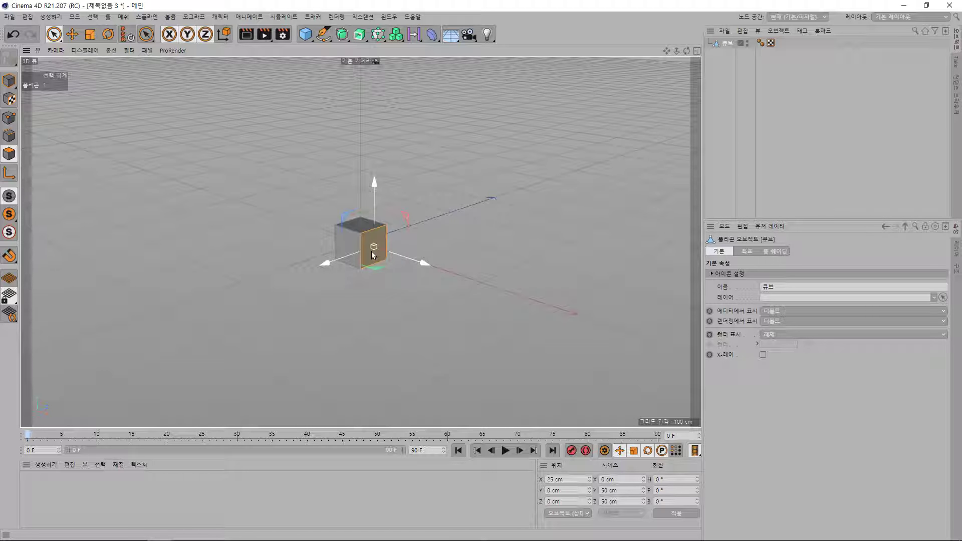
Step: Extrude the cube's right face outward three times, stretching it into a three-section block
{"action": "key", "text": "d"}
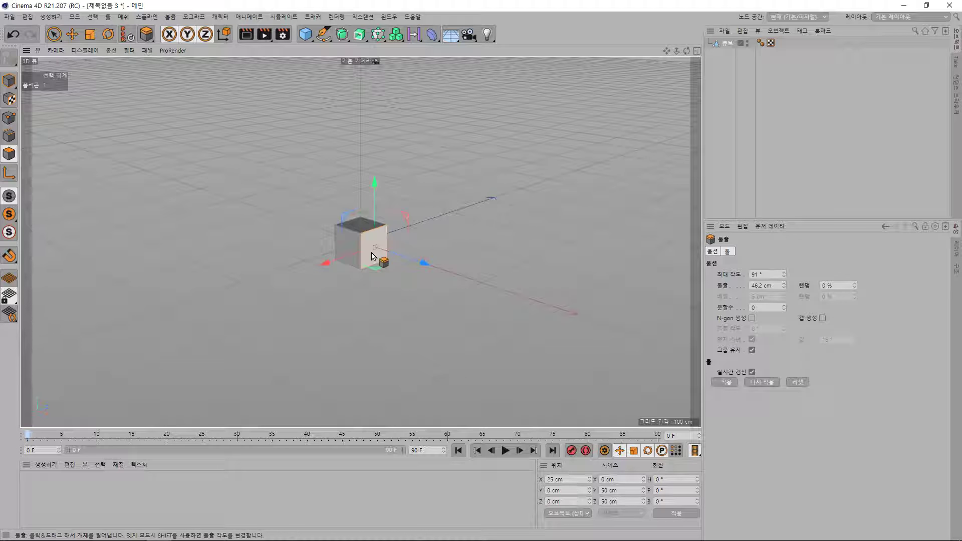
{"action": "left_click_drag", "start_coordinate": [371, 257], "coordinate": [406, 254]}
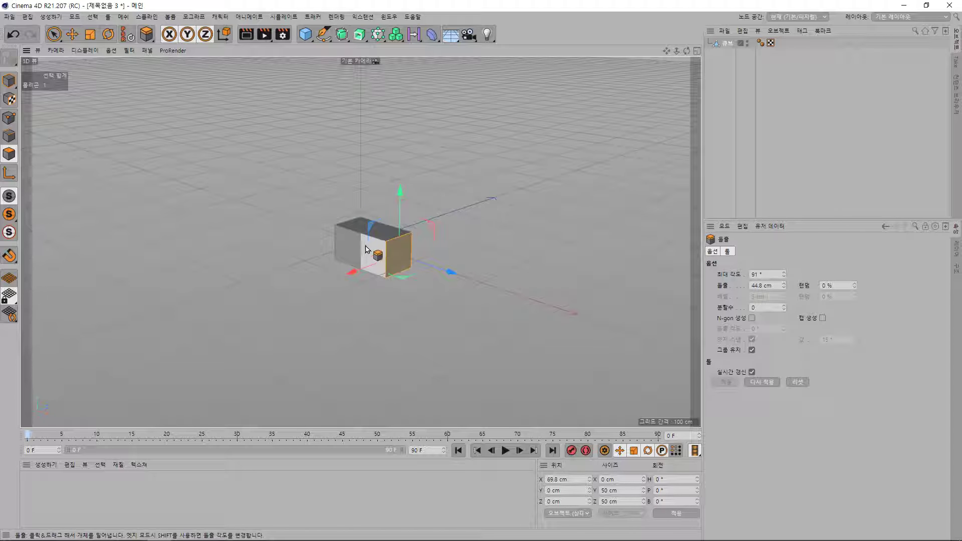
{"action": "left_click_drag", "start_coordinate": [406, 253], "coordinate": [420, 267]}
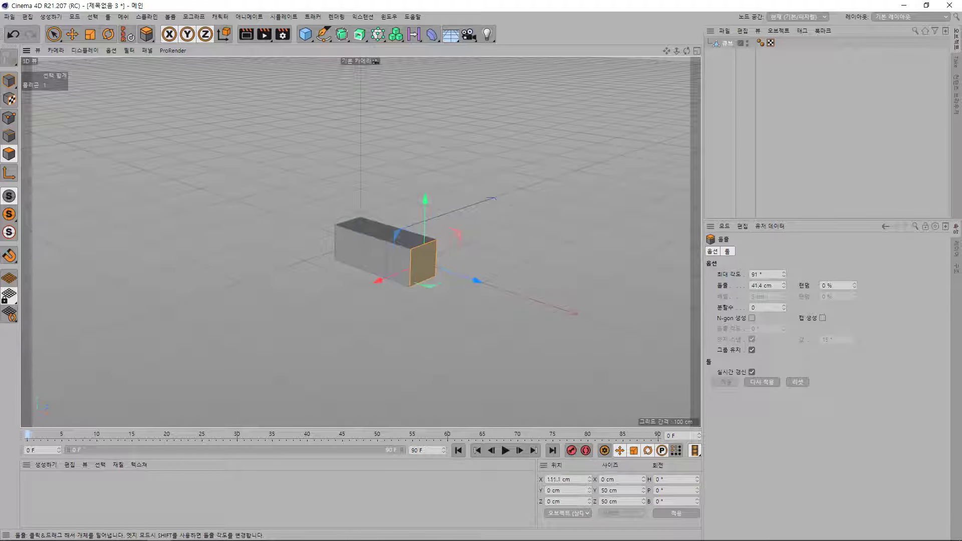
{"action": "left_click_drag", "start_coordinate": [420, 267], "coordinate": [425, 272]}
Step: Select and delete the middle front polygon, cutting an opening into the box's side
{"action": "key", "text": "9"}
{"action": "scroll", "coordinate": [382, 268], "scroll_direction": "up", "scroll_amount": 2}
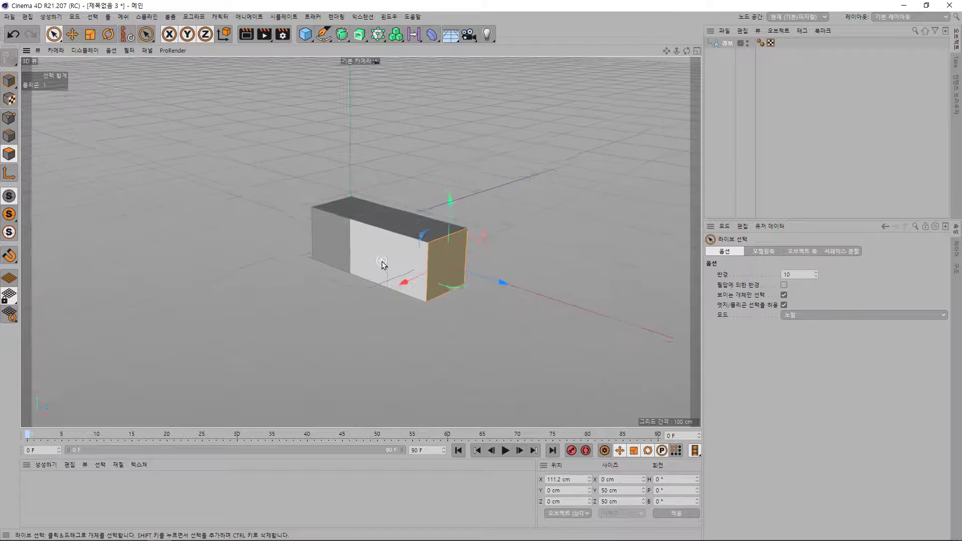
{"action": "scroll", "coordinate": [382, 267], "scroll_direction": "up", "scroll_amount": 3}
{"action": "scroll", "coordinate": [381, 266], "scroll_direction": "up", "scroll_amount": 3}
{"action": "key", "text": "ctrl+z"}
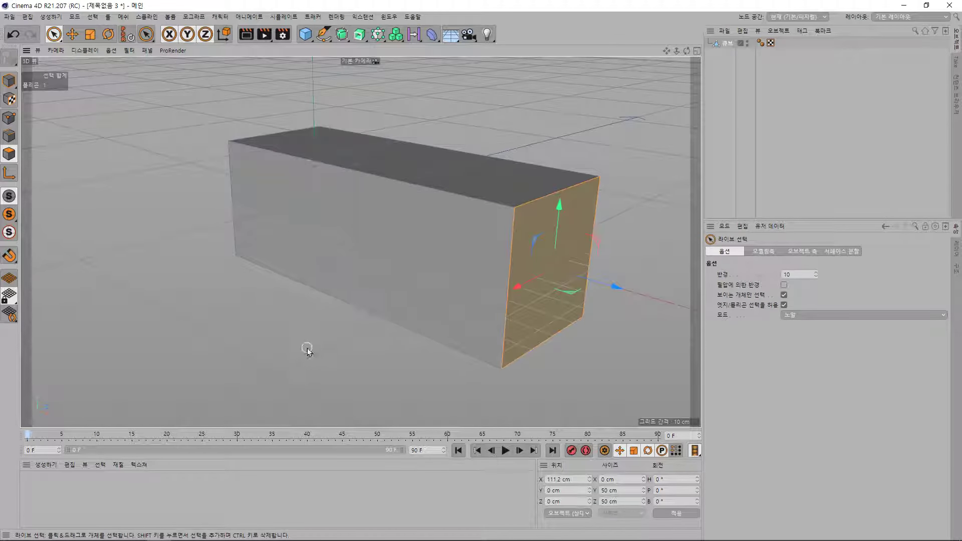
{"action": "key", "text": "ctrl+y"}
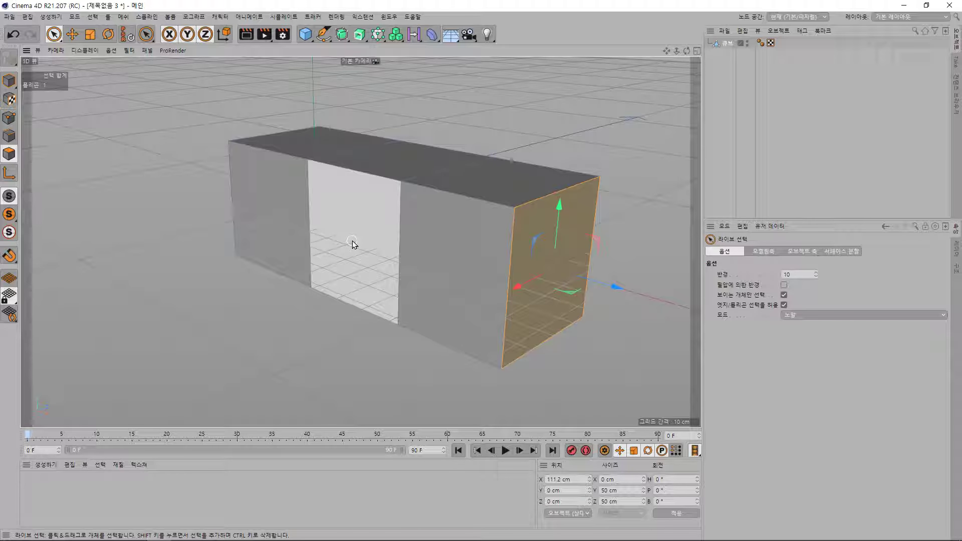
{"action": "key", "text": "ctrl+z"}
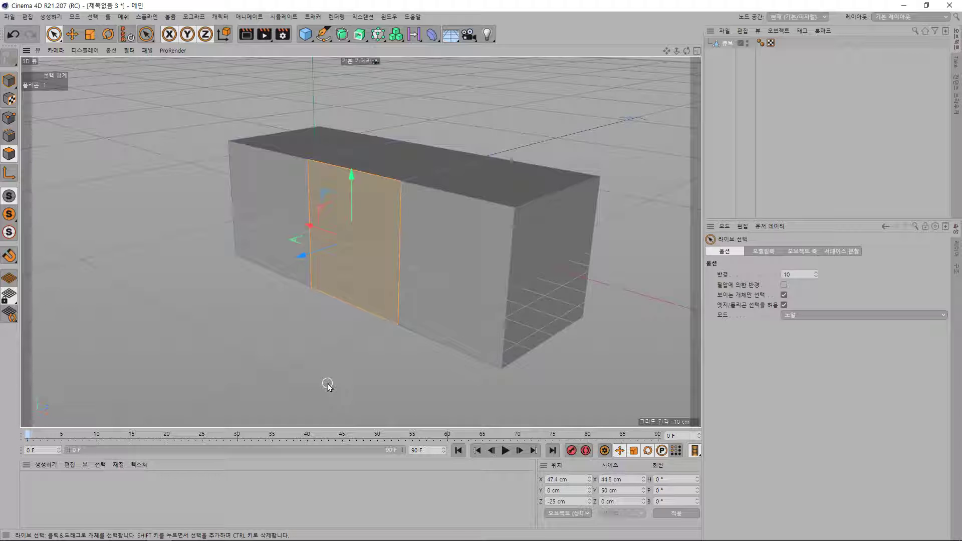
{"action": "key", "text": "ctrl+y"}
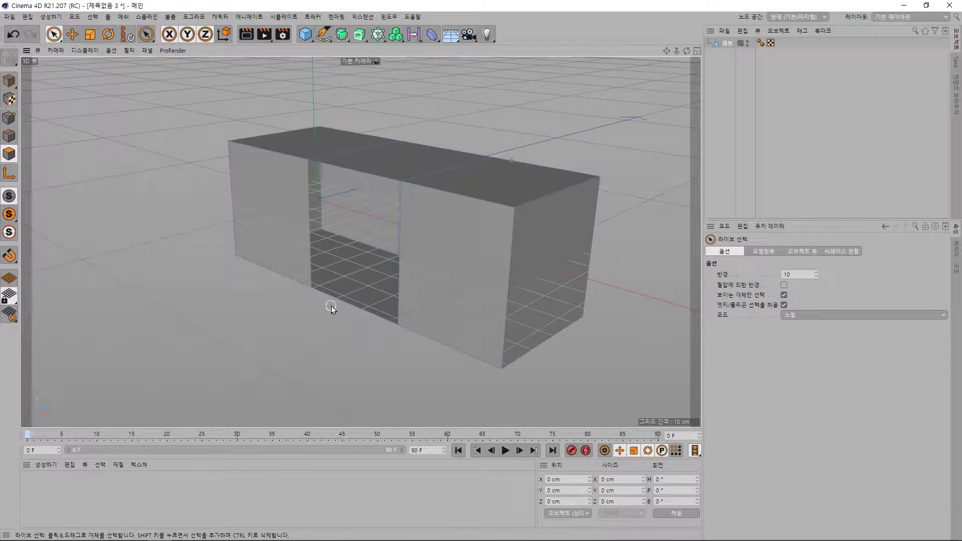
{"action": "mouse_move", "coordinate": [356, 336]}
{"action": "left_mouse_down", "text": "alt"}
{"action": "mouse_move", "coordinate": [513, 314]}
{"action": "mouse_move", "coordinate": [489, 228]}
{"action": "mouse_move", "coordinate": [356, 263]}
{"action": "mouse_move", "coordinate": [309, 287]}
{"action": "mouse_move", "coordinate": [300, 323]}
{"action": "mouse_move", "coordinate": [284, 260]}
{"action": "mouse_move", "coordinate": [312, 254]}
{"action": "mouse_move", "coordinate": [353, 305]}
{"action": "mouse_move", "coordinate": [304, 352]}
{"action": "mouse_move", "coordinate": [244, 329]}
{"action": "mouse_move", "coordinate": [345, 300]}
{"action": "mouse_move", "coordinate": [139, 280]}
{"action": "mouse_move", "coordinate": [120, 299]}
{"action": "mouse_move", "coordinate": [206, 278]}
{"action": "mouse_move", "coordinate": [335, 291]}
{"action": "mouse_move", "coordinate": [352, 345]}
{"action": "mouse_move", "coordinate": [335, 369]}
{"action": "mouse_move", "coordinate": [418, 324]}
{"action": "mouse_move", "coordinate": [398, 323]}
{"action": "mouse_move", "coordinate": [318, 216]}
{"action": "mouse_move", "coordinate": [457, 204]}
{"action": "left_mouse_up", "text": "alt"}
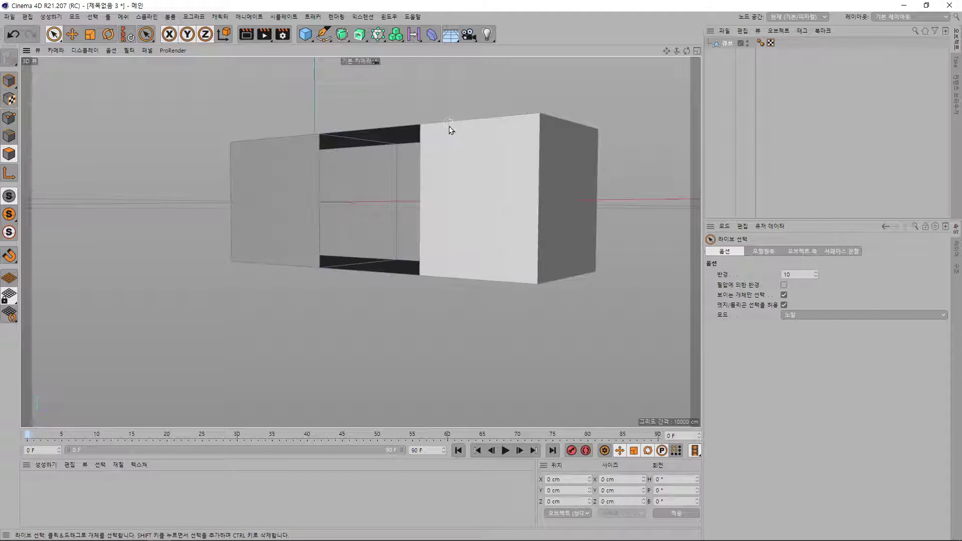
Step: Select the left and right front polygons flanking the opening
{"action": "left_click", "coordinate": [278, 217]}
{"action": "left_click", "coordinate": [444, 218], "text": "shift"}
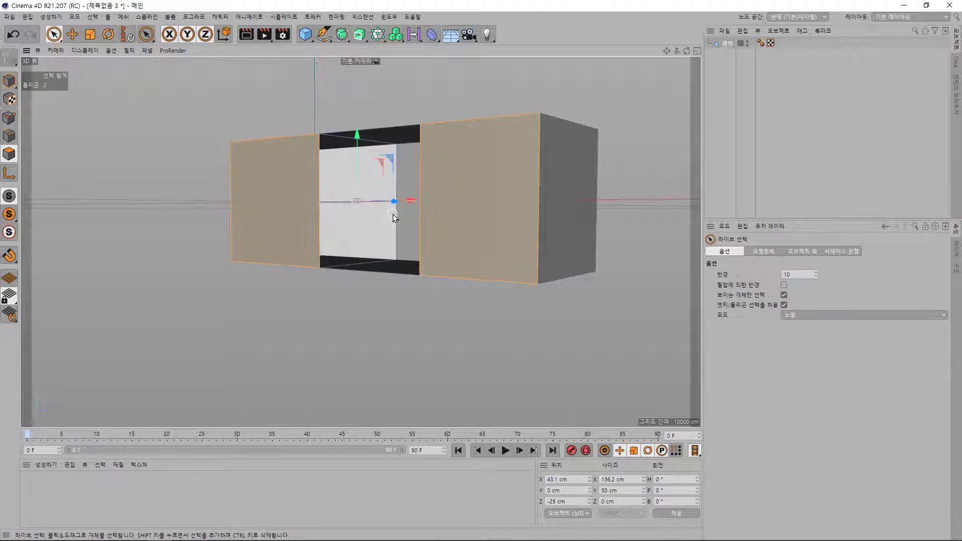
Step: Try a Bridge between the two selected front polygons, then undo the result
{"action": "right_click", "coordinate": [438, 209]}
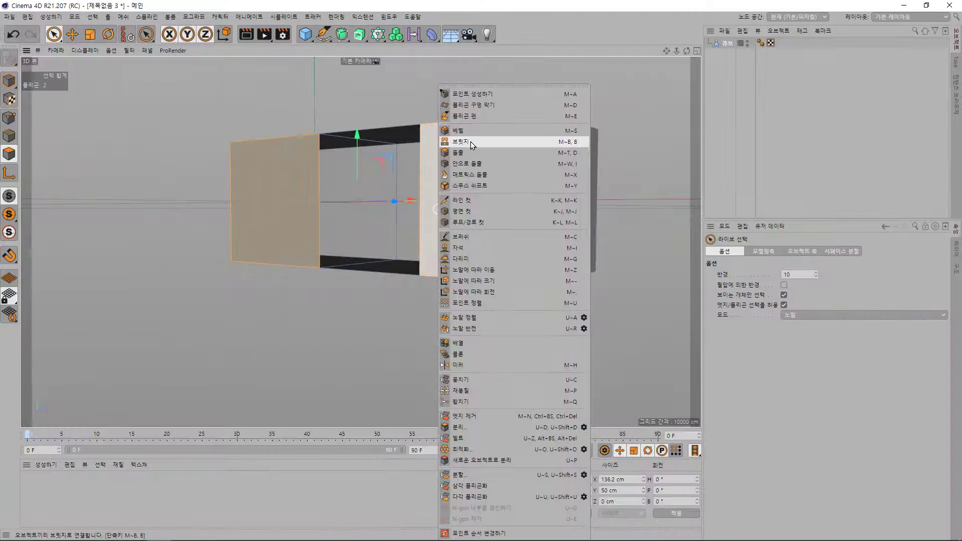
{"action": "left_click", "coordinate": [471, 141]}
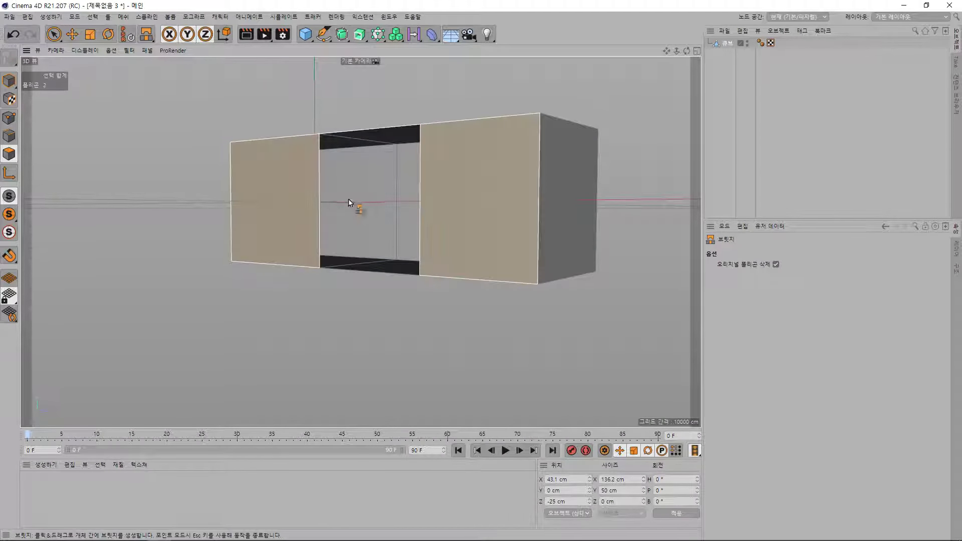
{"action": "left_click_drag", "start_coordinate": [349, 202], "coordinate": [422, 210]}
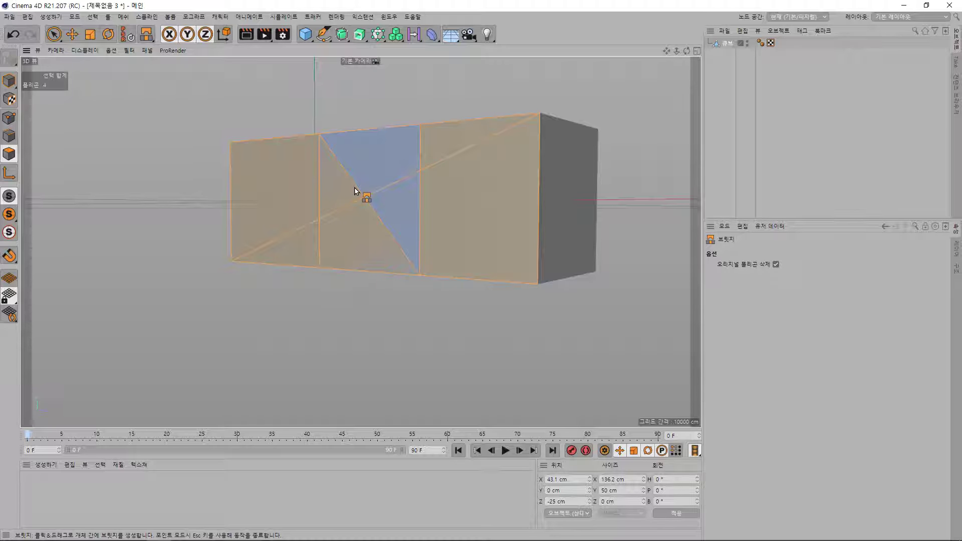
{"action": "left_click", "coordinate": [355, 191]}
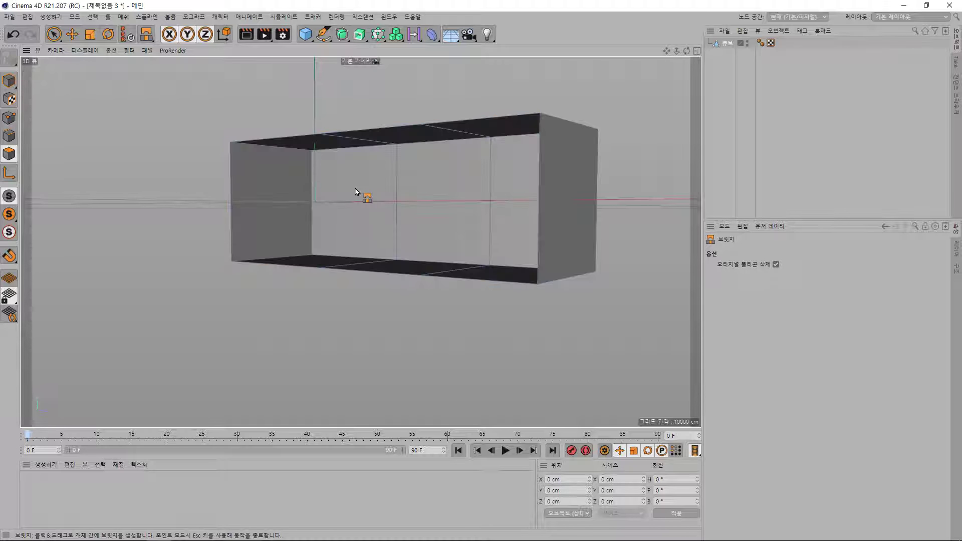
{"action": "key", "text": "ctrl+z"}
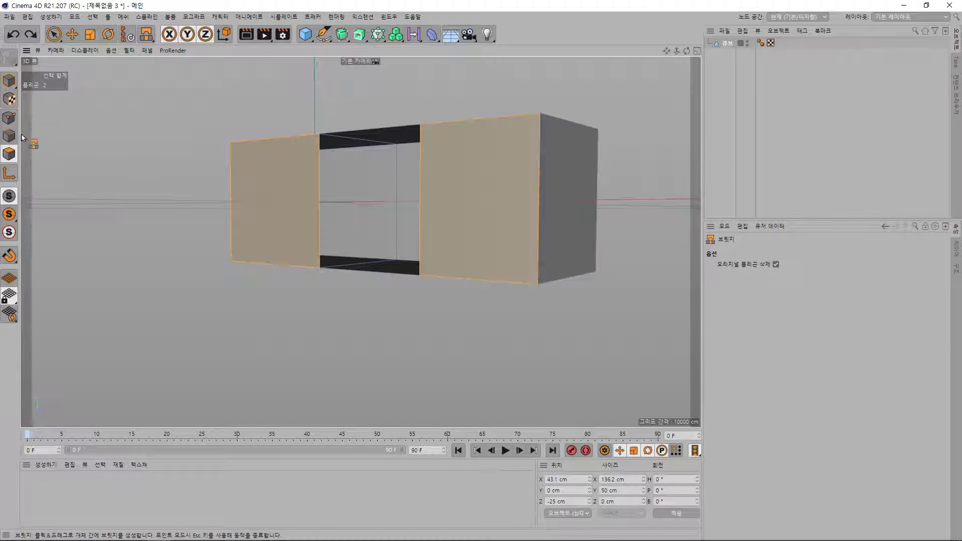
Step: In Edge mode, select the left and right edges of the front opening
{"action": "left_click", "coordinate": [5, 135]}
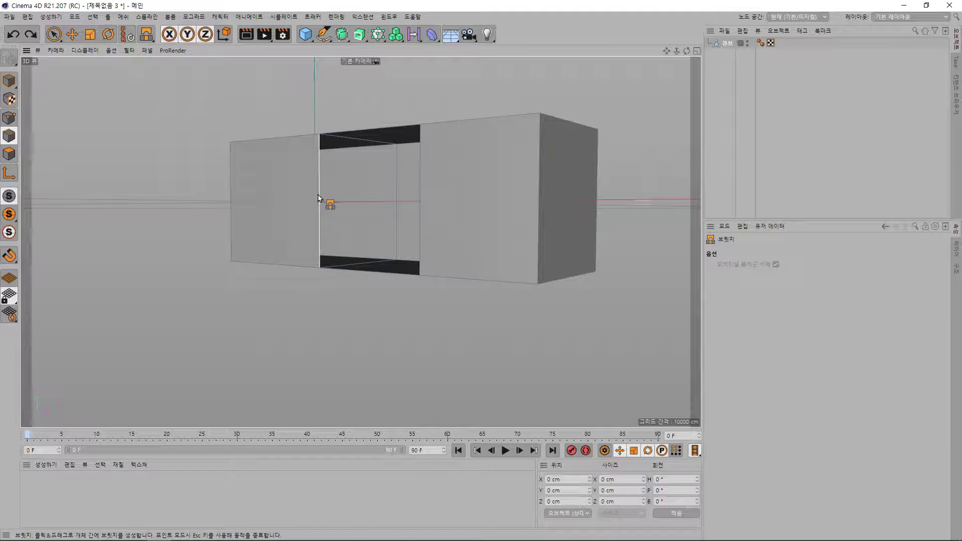
{"action": "mouse_move", "coordinate": [319, 196]}
{"action": "left_mouse_down"}
{"action": "mouse_move", "coordinate": [316, 147]}
{"action": "mouse_move", "coordinate": [322, 161]}
{"action": "left_mouse_up"}
{"action": "left_click", "coordinate": [322, 160]}
{"action": "key", "text": "space"}
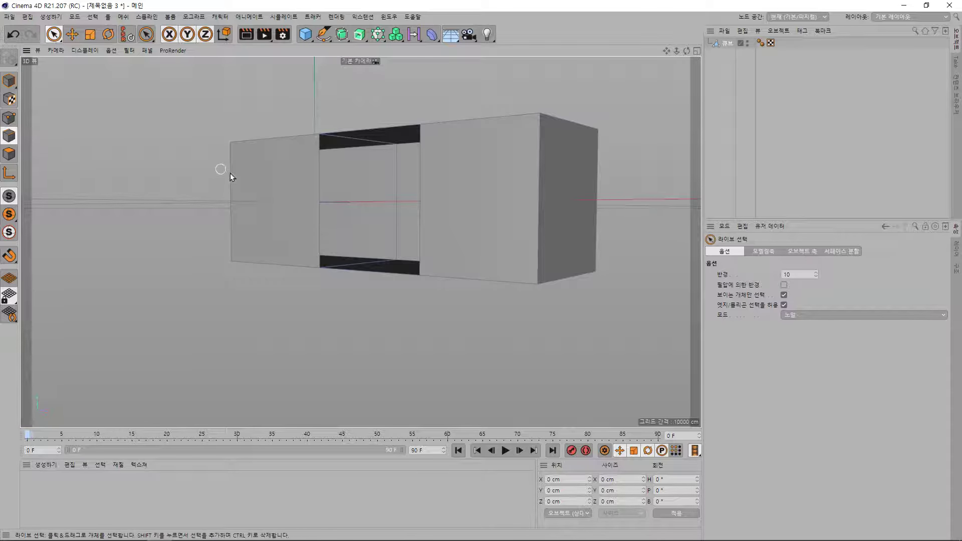
{"action": "left_click", "coordinate": [320, 214]}
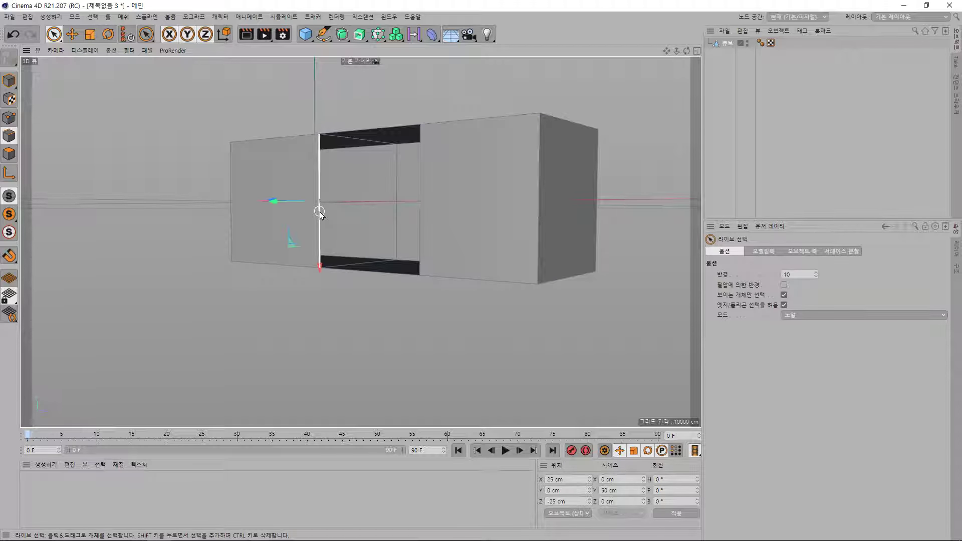
{"action": "left_click", "coordinate": [422, 224], "text": "shift"}
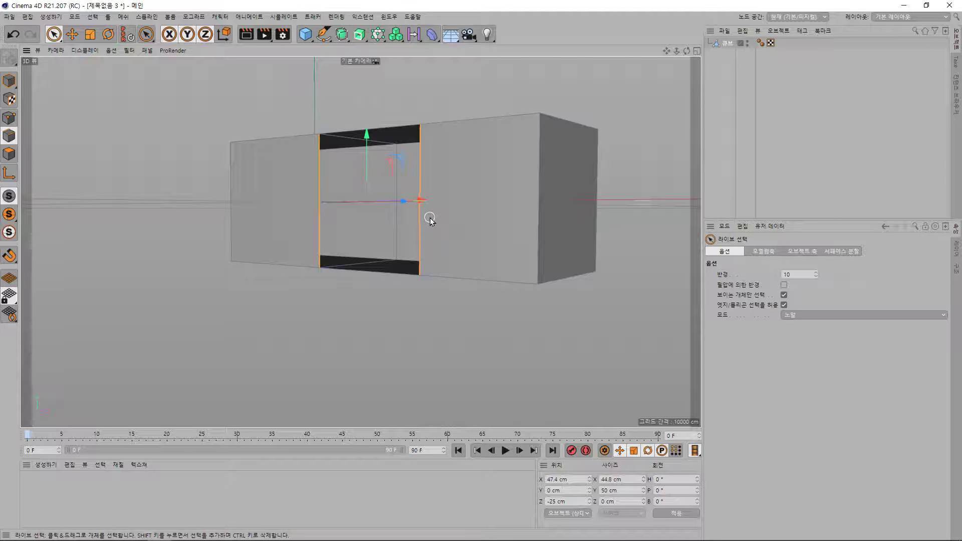
Step: Bridge the two opening edges, undo the twisted result, and restart from the left edge
{"action": "key", "text": "m"}
{"action": "key", "text": "b"}
{"action": "left_click_drag", "start_coordinate": [321, 213], "coordinate": [429, 221]}
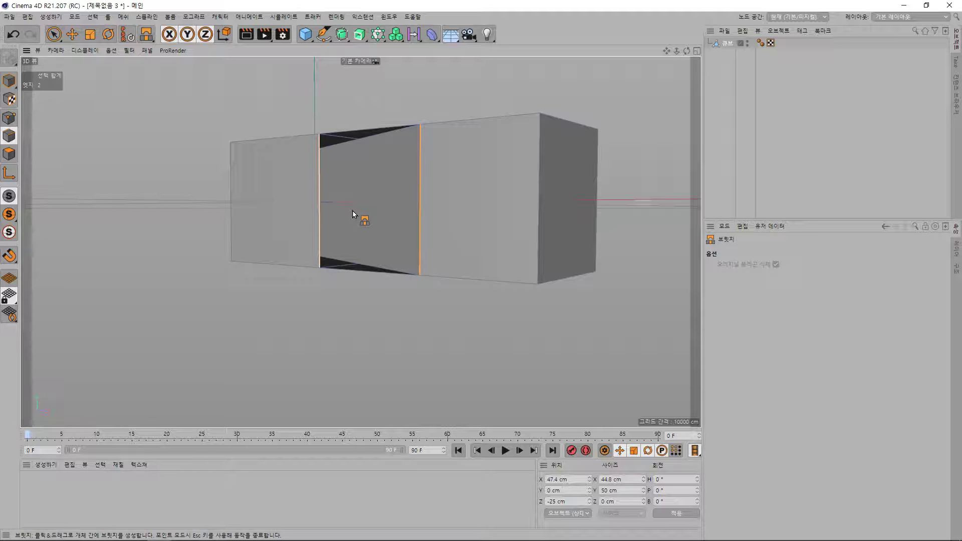
{"action": "key", "text": "ctrl+z"}
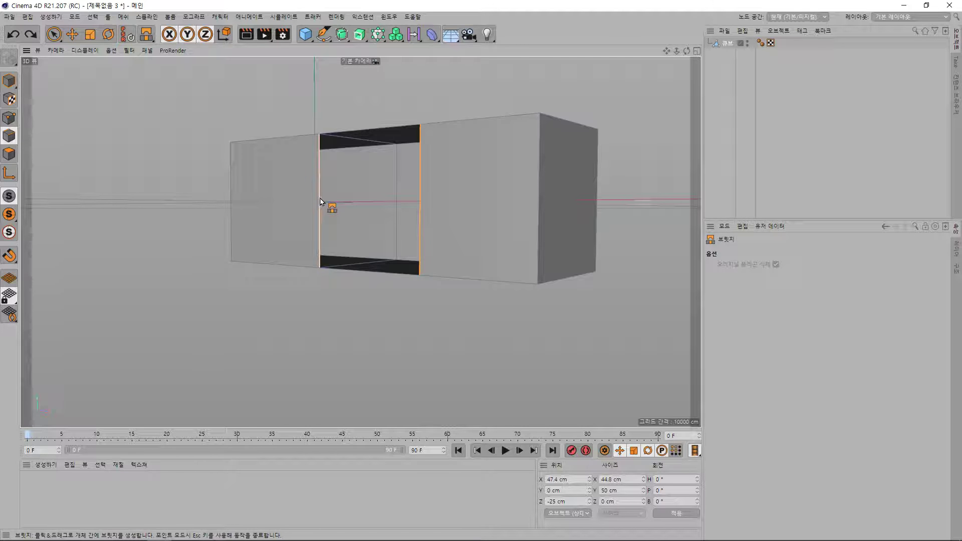
{"action": "mouse_move", "coordinate": [322, 204]}
{"action": "left_mouse_down"}
{"action": "mouse_move", "coordinate": [381, 226]}
{"action": "mouse_move", "coordinate": [403, 348]}
{"action": "left_mouse_up"}
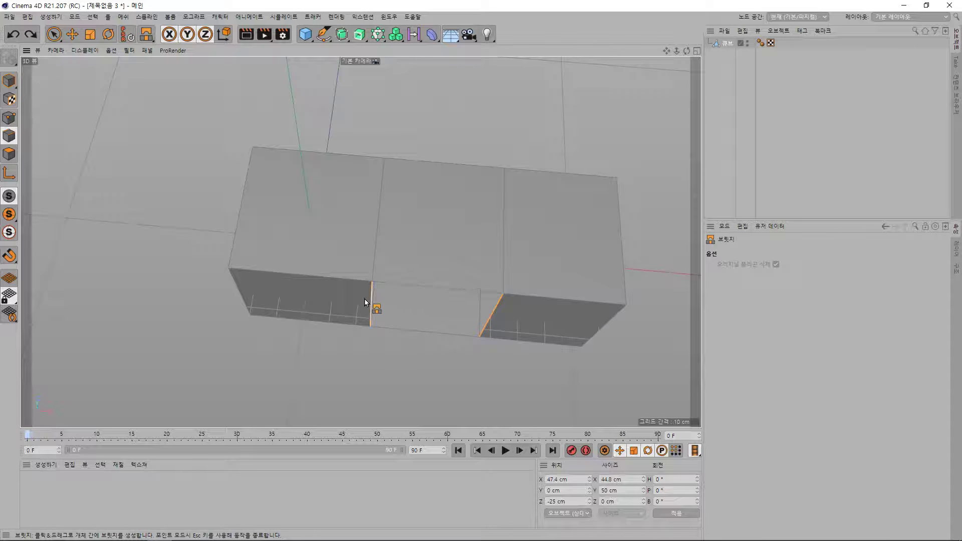
Step: Finish the edge bridge to the right edge, filling the front opening, and inspect it
{"action": "left_click_drag", "start_coordinate": [371, 303], "coordinate": [493, 311]}
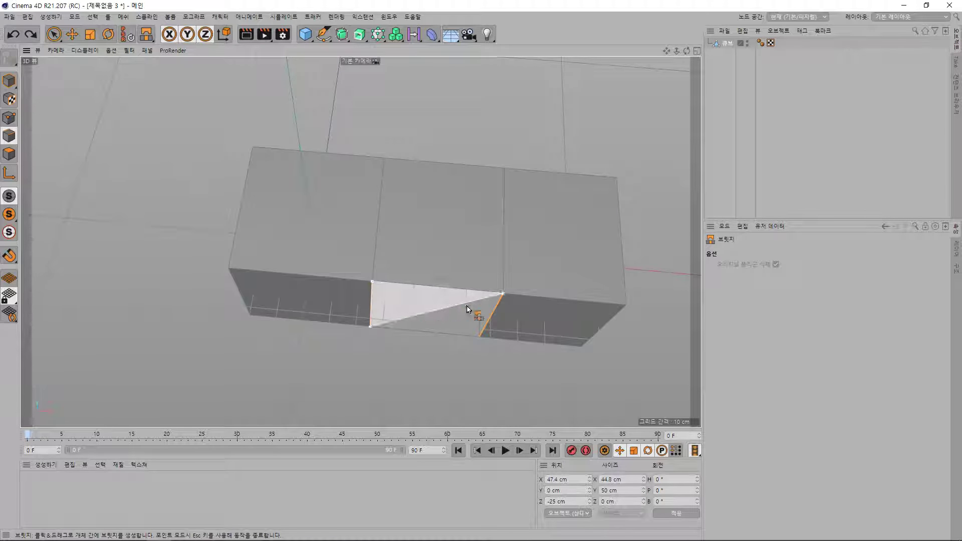
{"action": "left_click", "coordinate": [496, 308]}
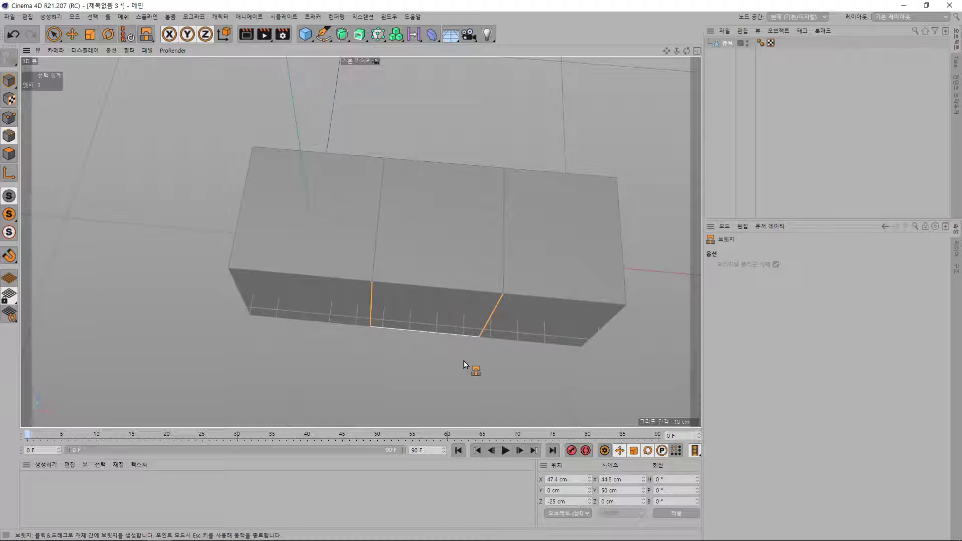
{"action": "left_click_drag", "start_coordinate": [441, 359], "coordinate": [441, 277], "text": "alt"}
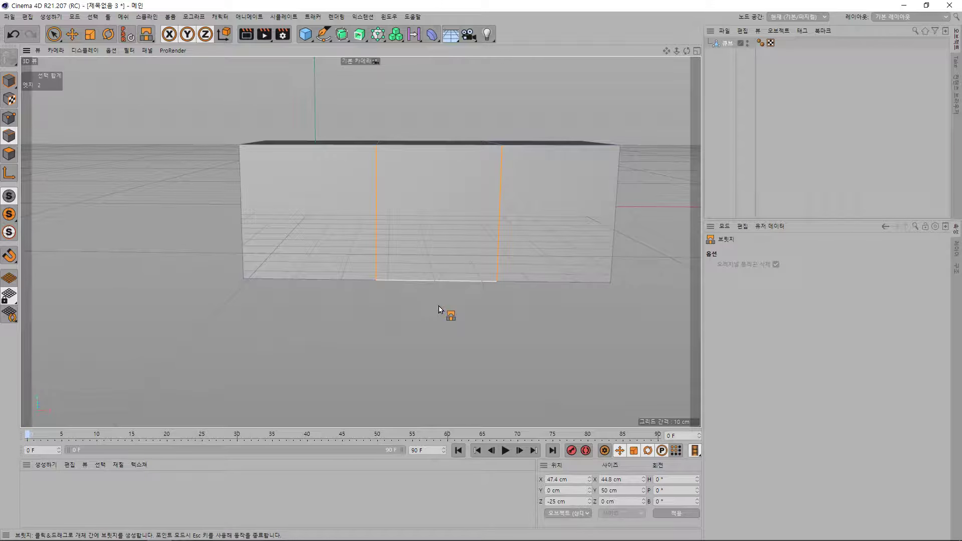
{"action": "left_click_drag", "start_coordinate": [439, 309], "coordinate": [393, 349], "text": "alt"}
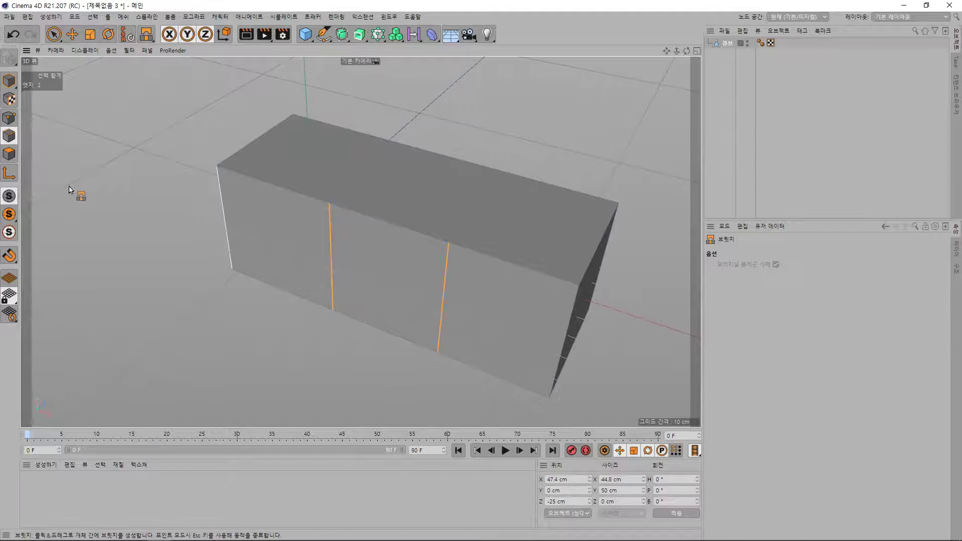
Step: In polygon mode, try bridging the two front side faces, then undo it
{"action": "left_click", "coordinate": [9, 153]}
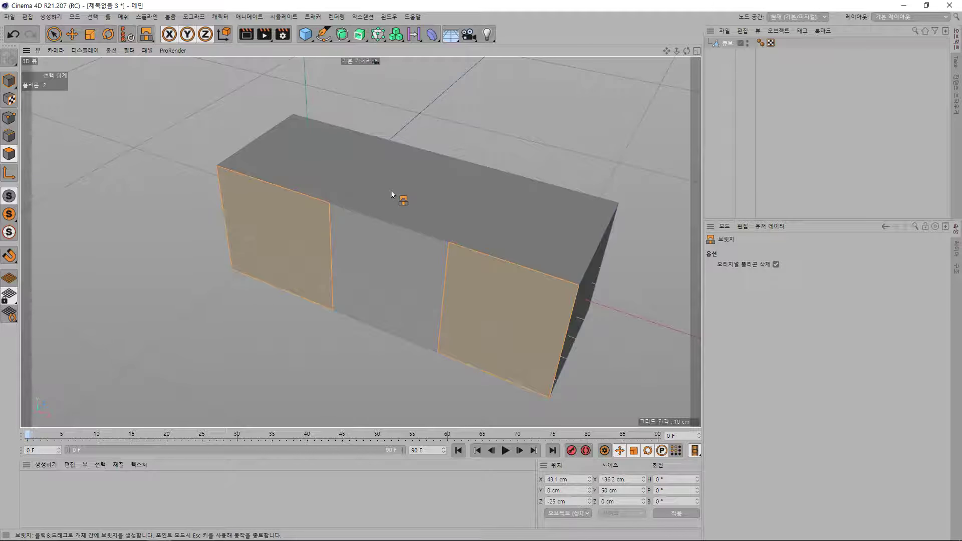
{"action": "left_click_drag", "start_coordinate": [386, 221], "coordinate": [376, 273]}
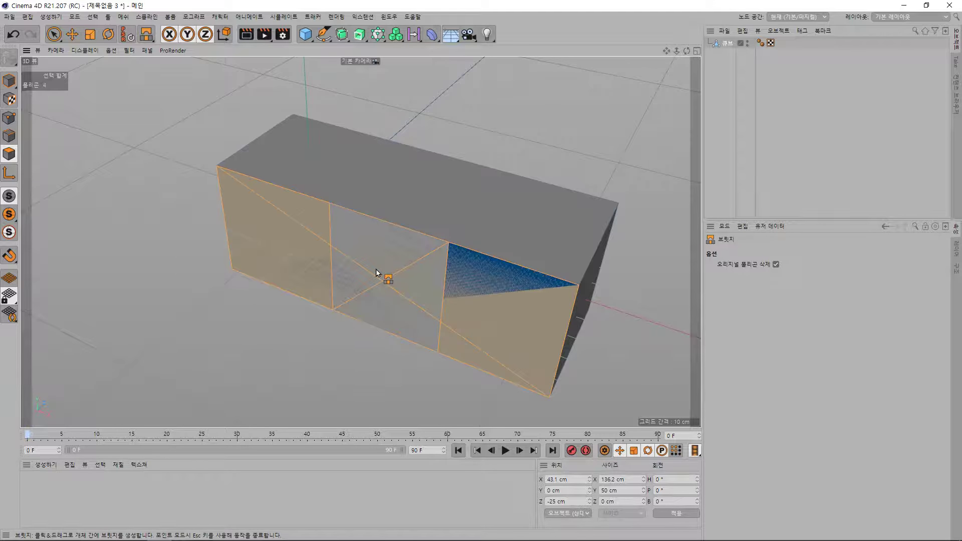
{"action": "key", "text": "ctrl+z"}
{"action": "key", "text": "space"}
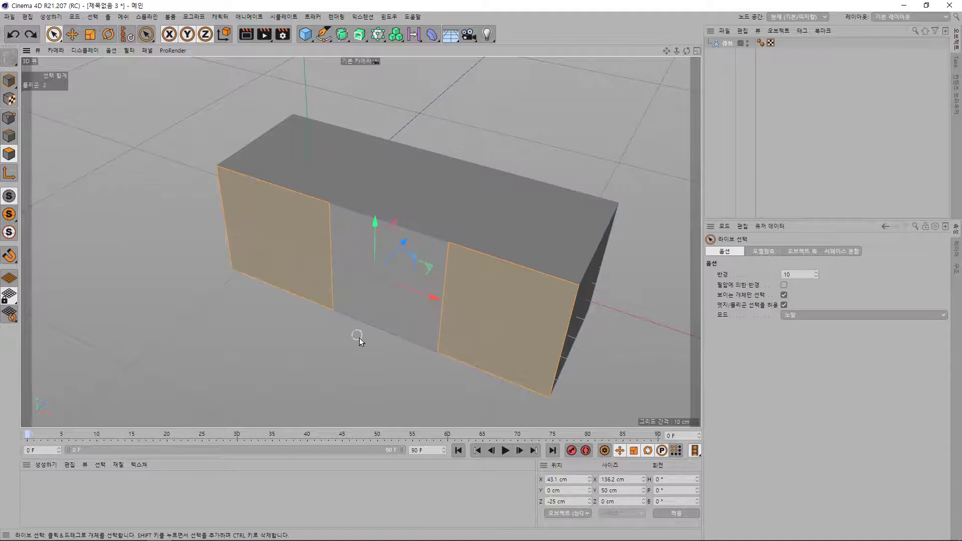
{"action": "left_click", "coordinate": [378, 351]}
{"action": "left_click", "coordinate": [386, 301]}
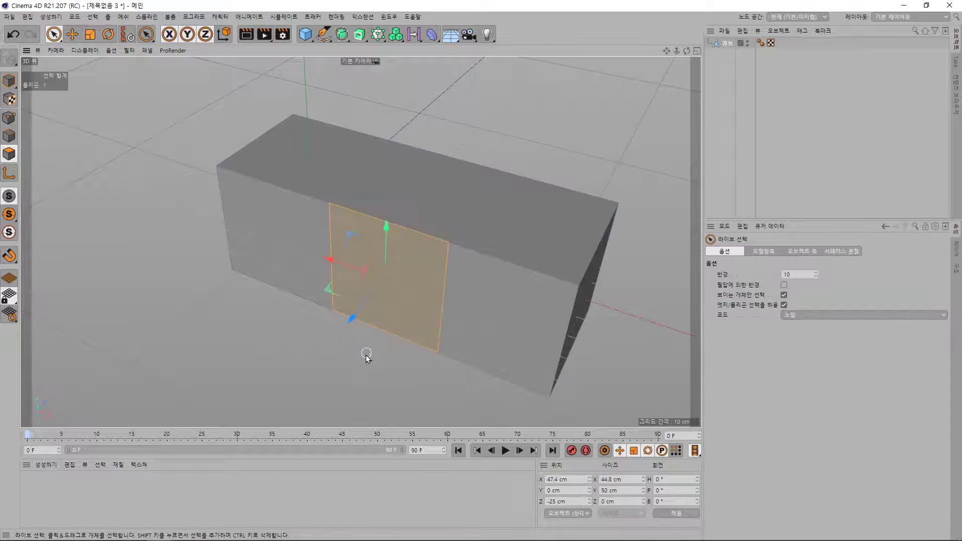
{"action": "left_click", "coordinate": [292, 286]}
{"action": "left_click", "coordinate": [500, 326]}
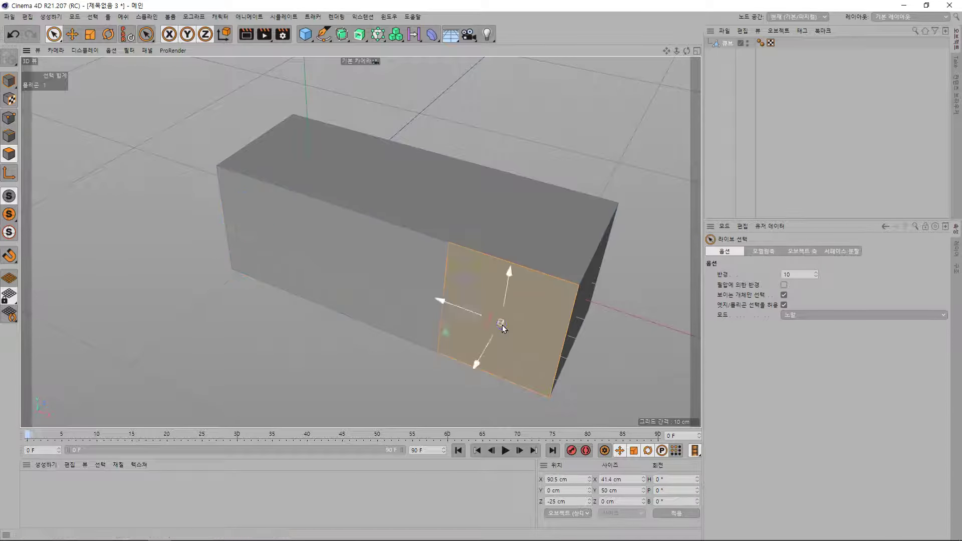
{"action": "left_click", "coordinate": [518, 244]}
{"action": "left_click", "coordinate": [431, 221]}
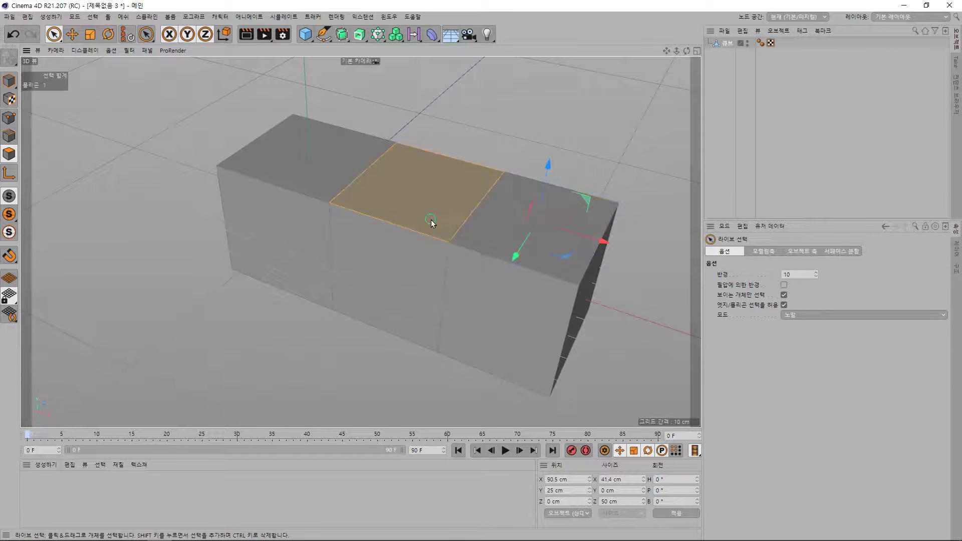
{"action": "left_click", "coordinate": [318, 192]}
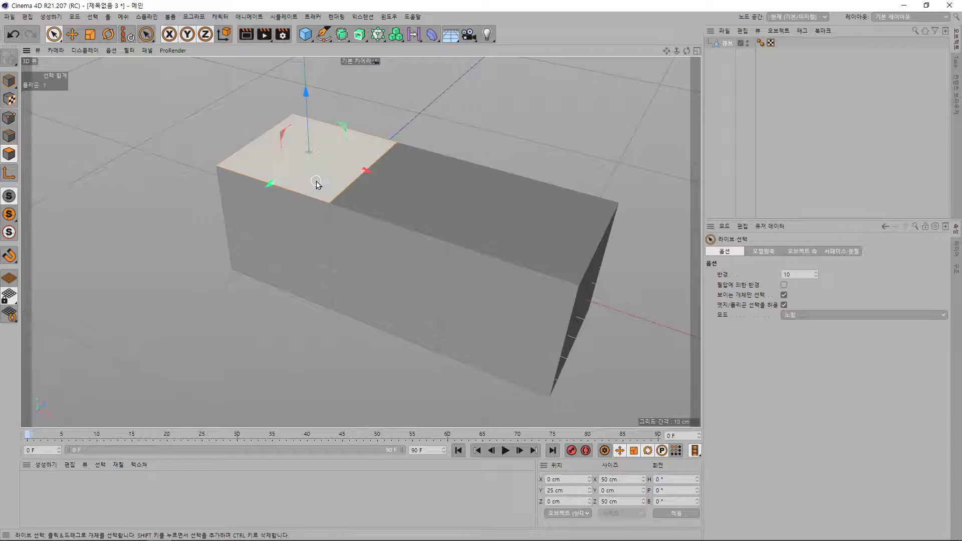
{"action": "left_click", "coordinate": [407, 199]}
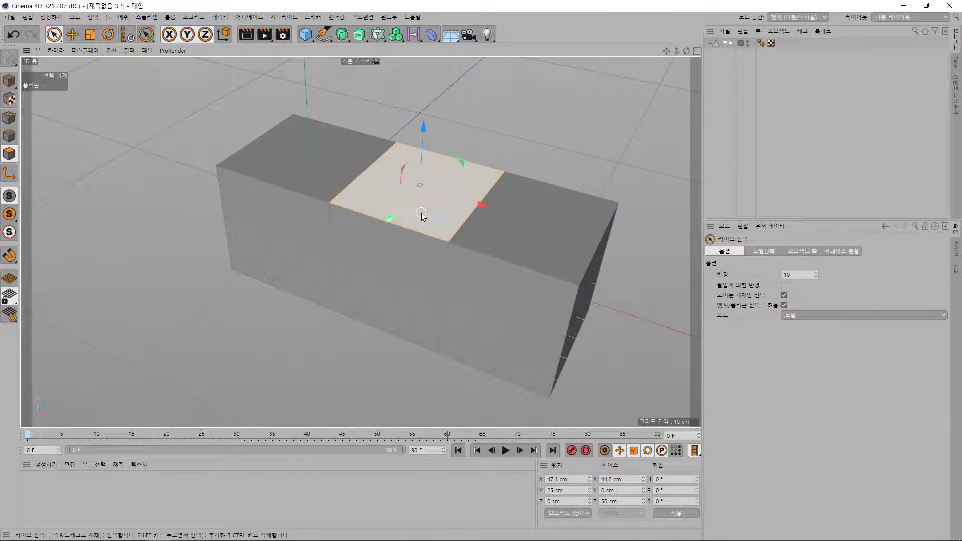
{"action": "left_click", "coordinate": [421, 217], "text": "ctrl"}
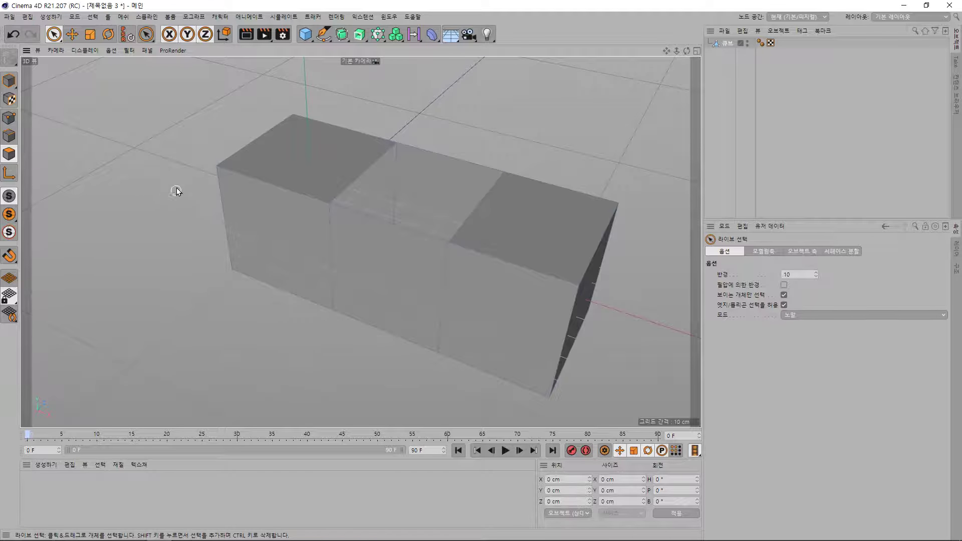
{"action": "mouse_move", "coordinate": [176, 190]}
{"action": "left_mouse_down", "text": "alt"}
{"action": "mouse_move", "coordinate": [169, 243]}
{"action": "mouse_move", "coordinate": [179, 249]}
{"action": "mouse_move", "coordinate": [195, 214]}
{"action": "mouse_move", "coordinate": [201, 229]}
{"action": "left_mouse_up", "text": "alt"}
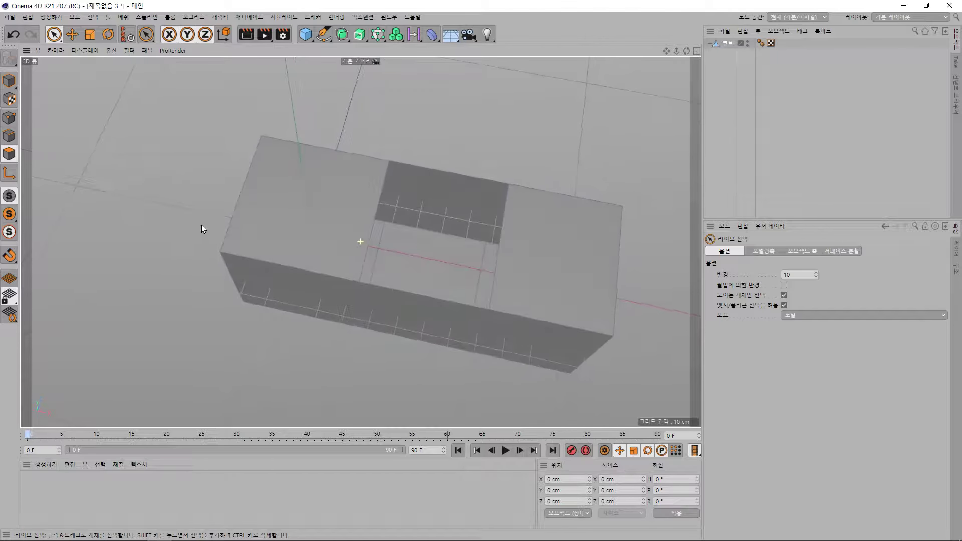
Step: In Edge mode, select the far and near edges across the top hole and activate Bridge
{"action": "left_click", "coordinate": [10, 136]}
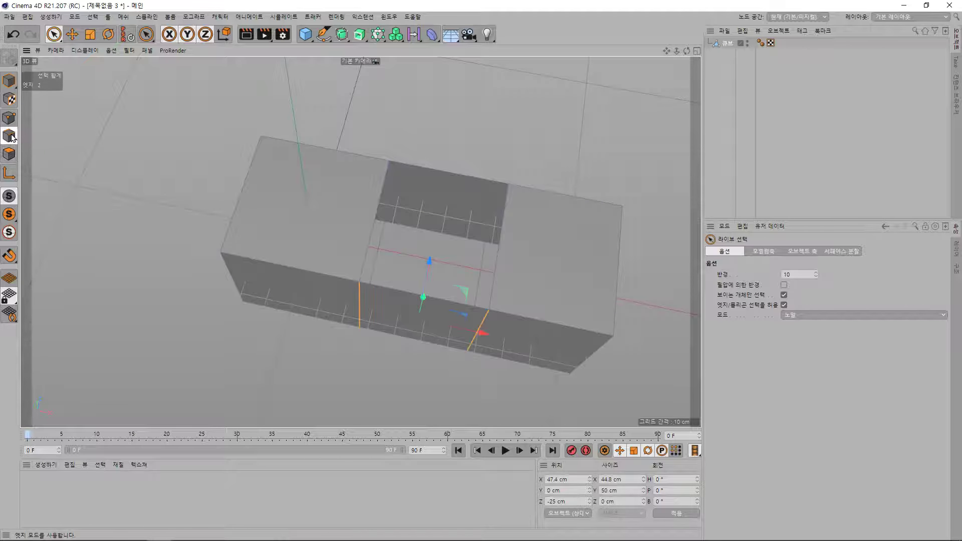
{"action": "left_click", "coordinate": [377, 216]}
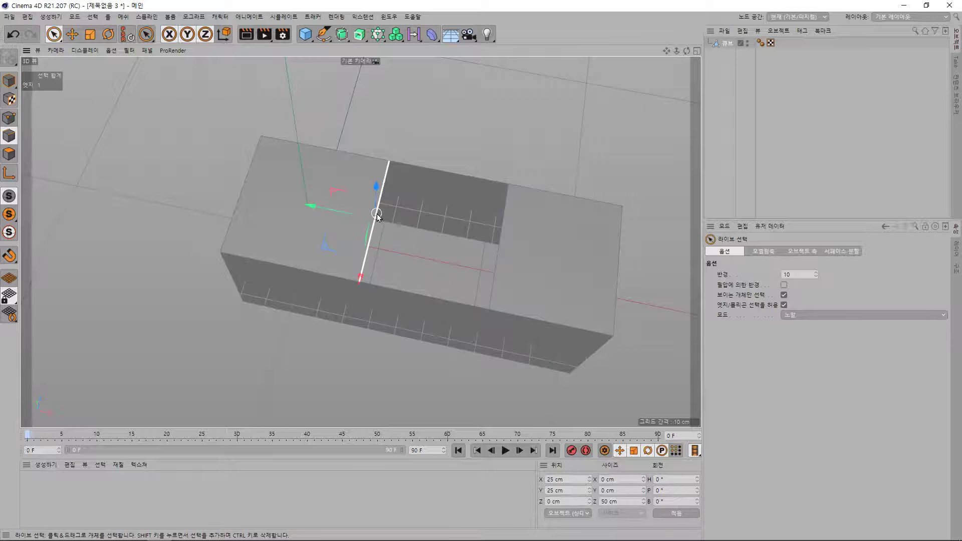
{"action": "left_click", "coordinate": [501, 245], "text": "shift"}
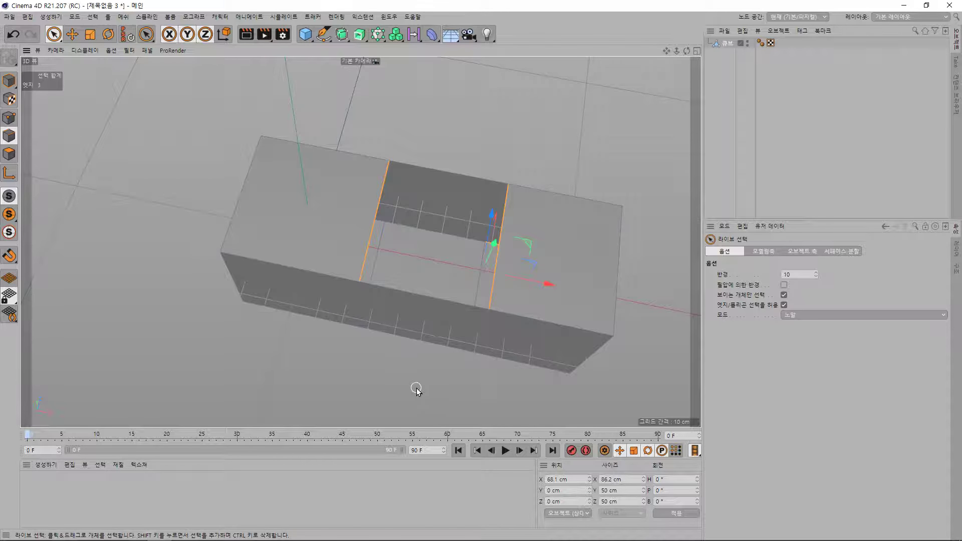
{"action": "left_click_drag", "start_coordinate": [416, 391], "coordinate": [488, 374], "text": "alt"}
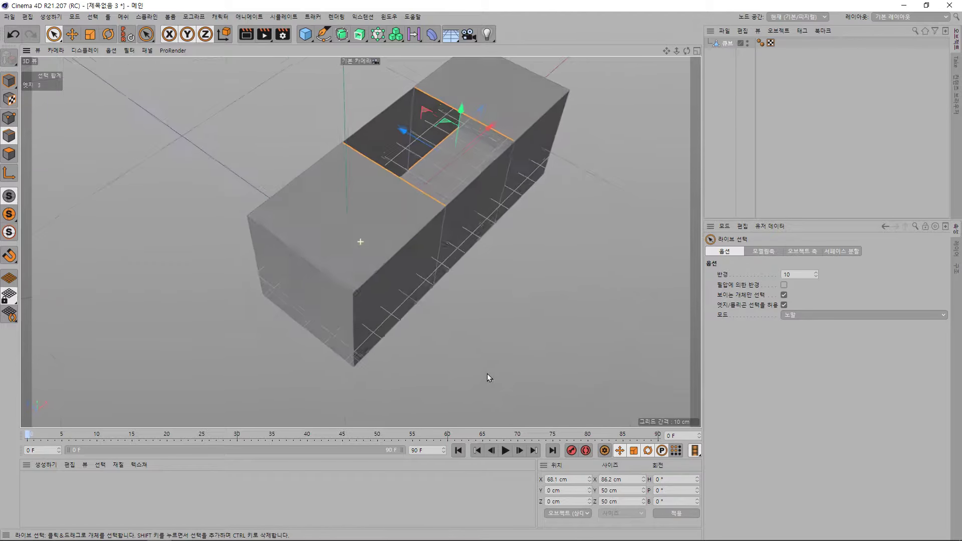
{"action": "left_click_drag", "start_coordinate": [501, 311], "coordinate": [481, 299], "text": "alt"}
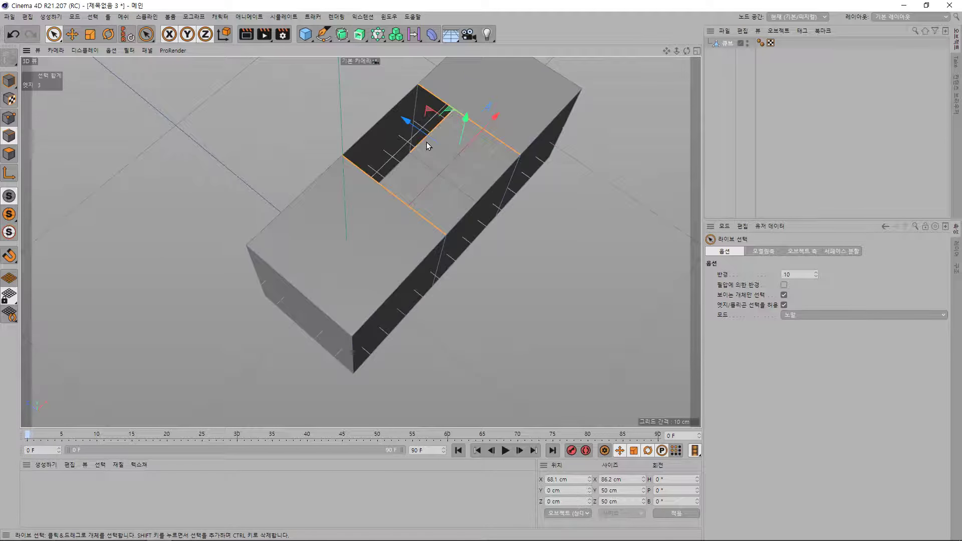
{"action": "left_click", "coordinate": [345, 129]}
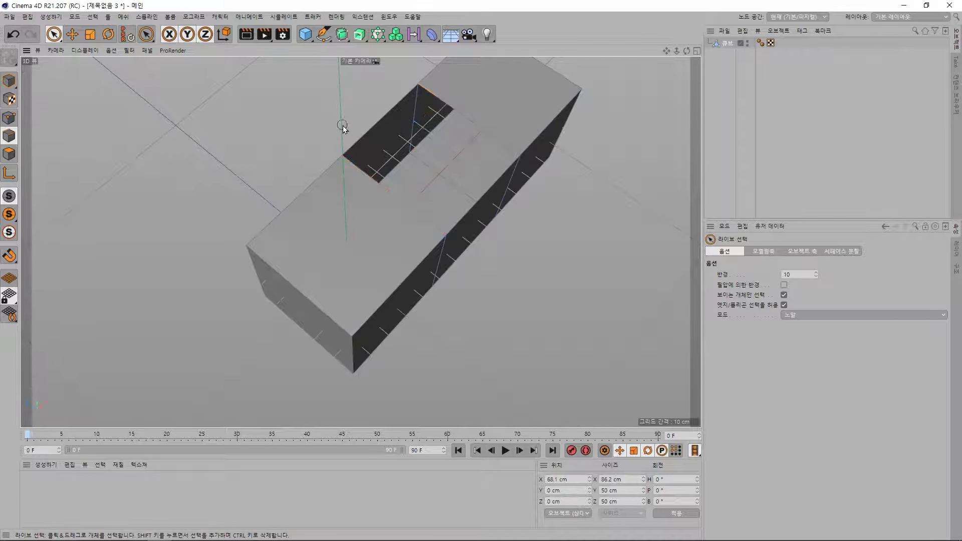
{"action": "left_click", "coordinate": [395, 195]}
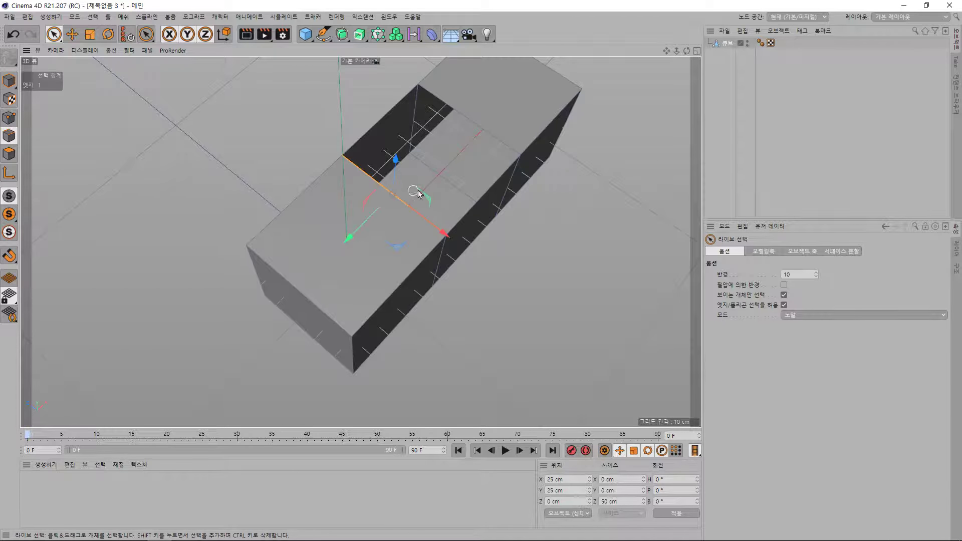
{"action": "left_click", "coordinate": [471, 123], "text": "shift"}
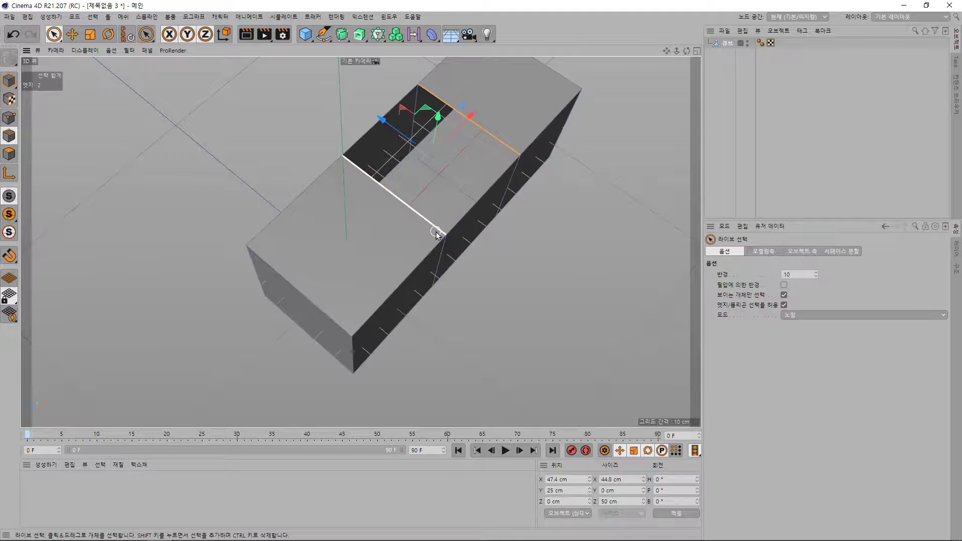
{"action": "key", "text": "b"}
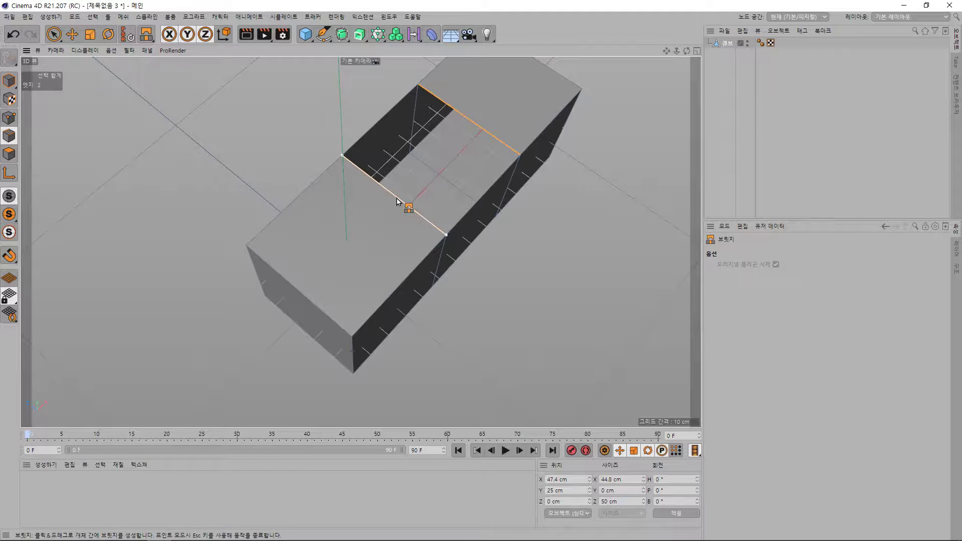
{"action": "left_click_drag", "start_coordinate": [396, 201], "coordinate": [457, 122]}
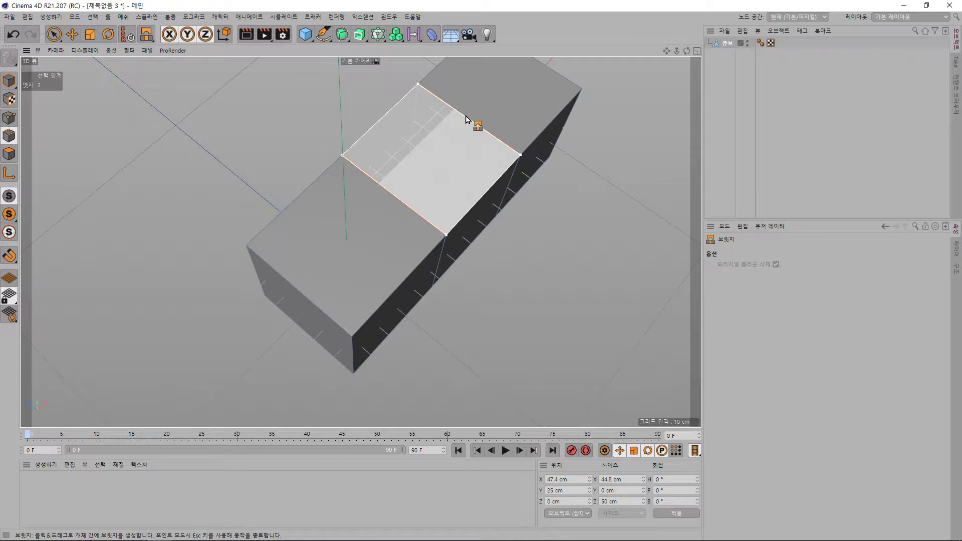
{"action": "left_click", "coordinate": [466, 119]}
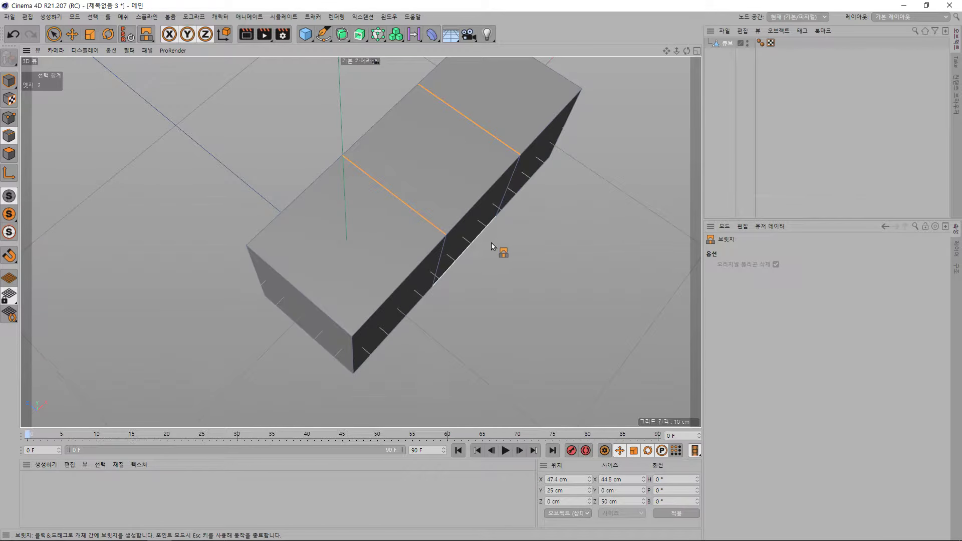
{"action": "key", "text": "space"}
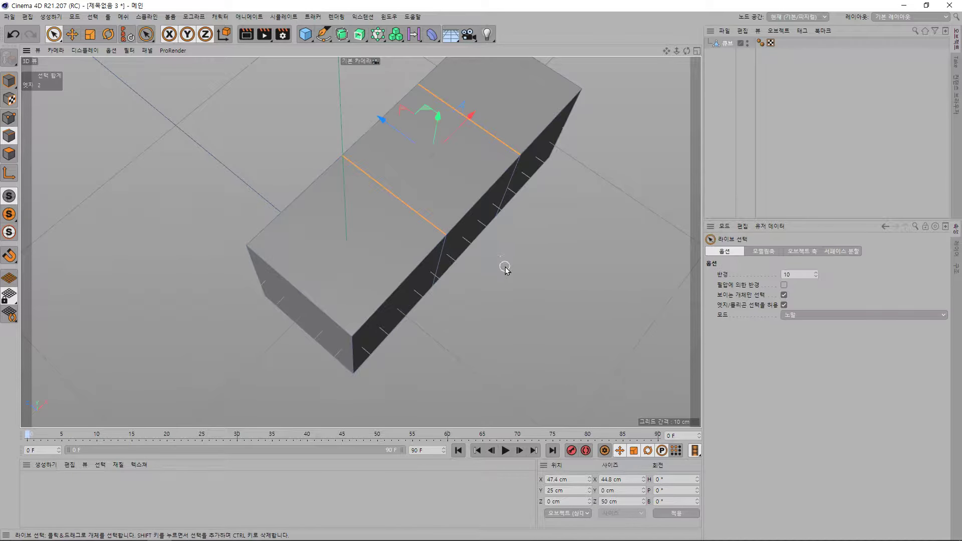
{"action": "key", "text": "ctrl+z"}
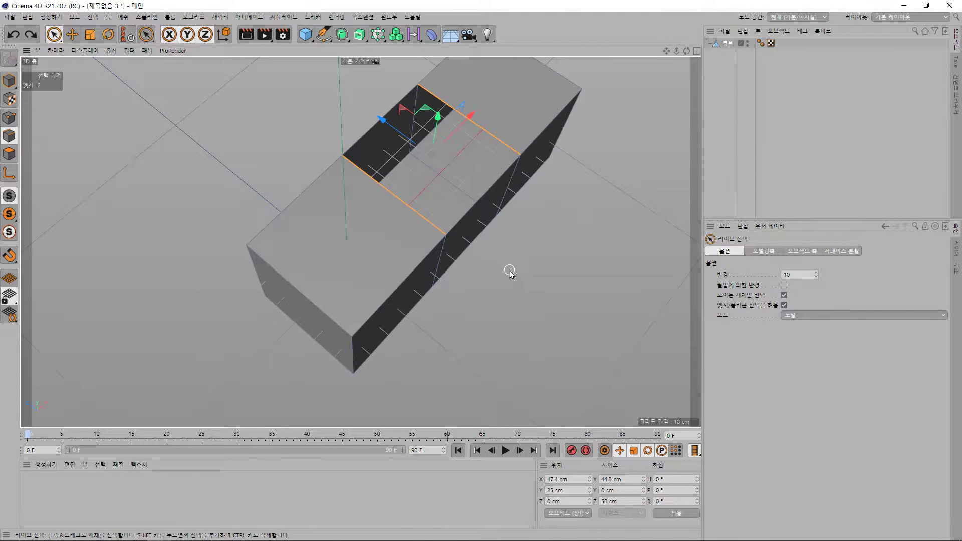
{"action": "left_click", "coordinate": [509, 273]}
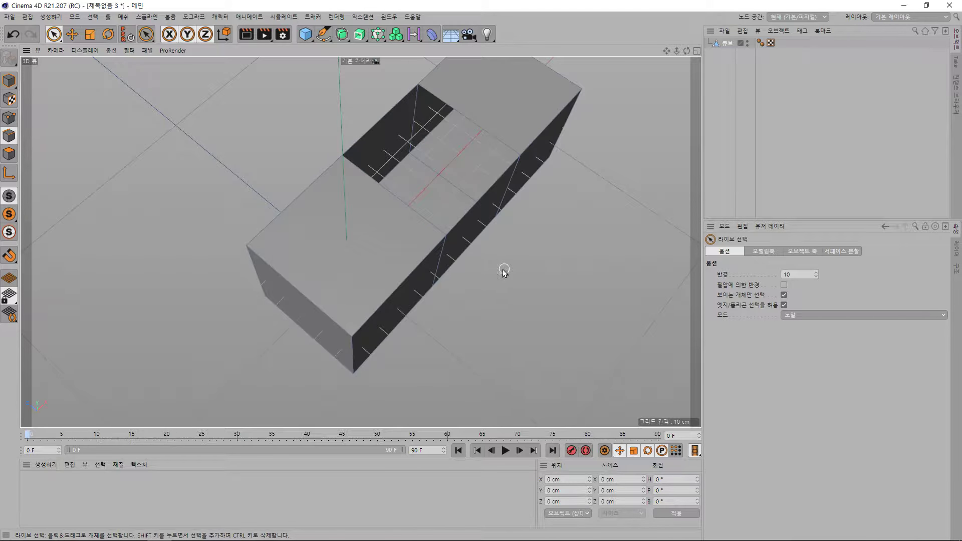
Step: Bridge the near and far edges of the top hole into one face, redoing it once
{"action": "key", "text": "m"}
{"action": "key", "text": "b"}
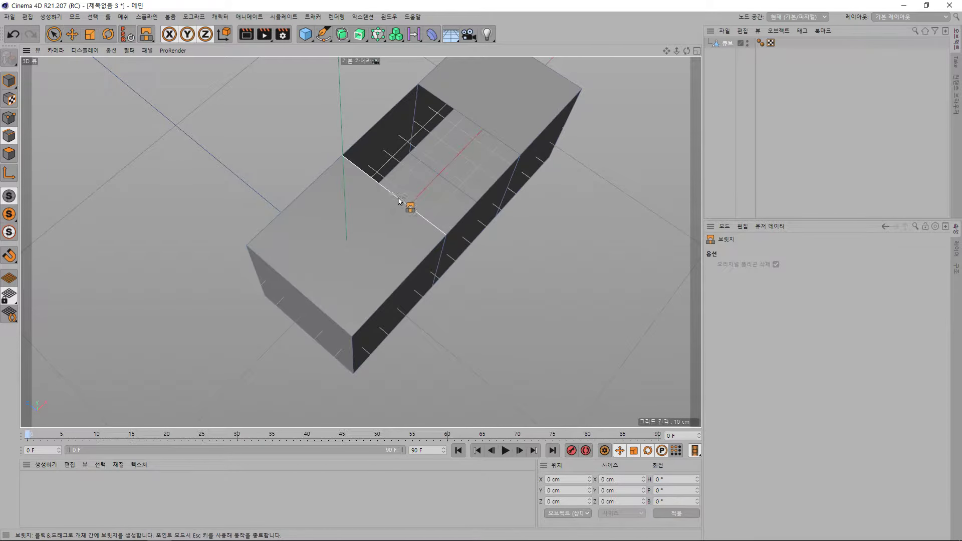
{"action": "left_click_drag", "start_coordinate": [399, 202], "coordinate": [467, 125]}
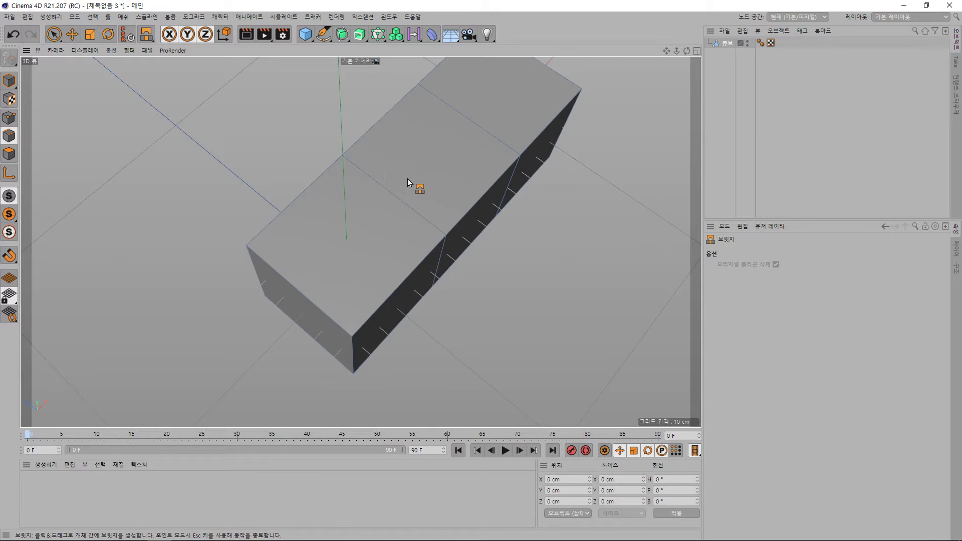
{"action": "key", "text": "ctrl+z"}
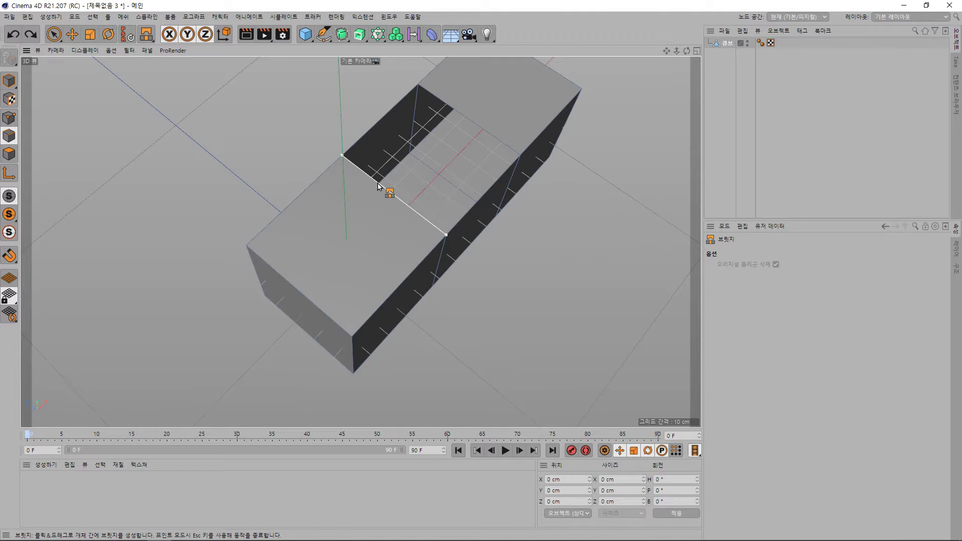
{"action": "left_click_drag", "start_coordinate": [378, 186], "coordinate": [459, 115]}
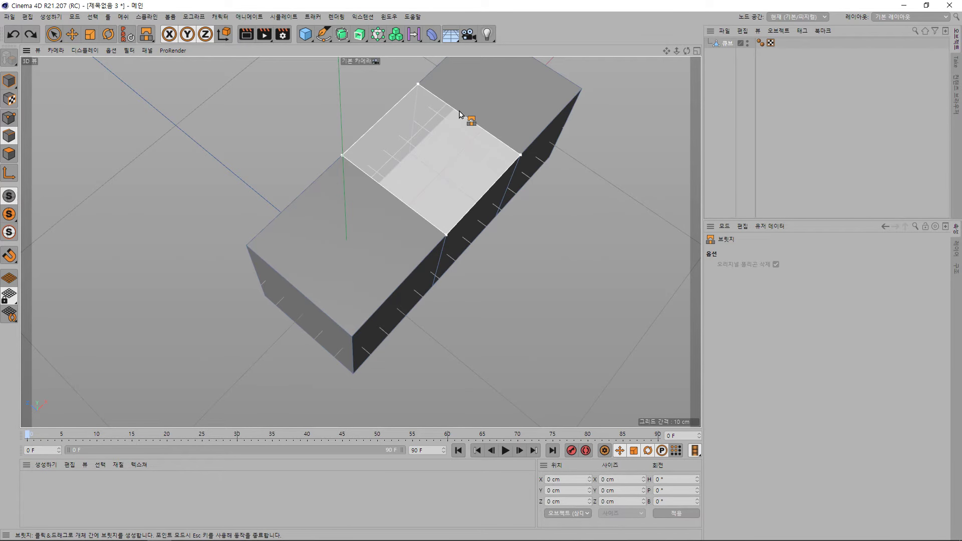
{"action": "left_click_drag", "start_coordinate": [459, 114], "coordinate": [458, 117]}
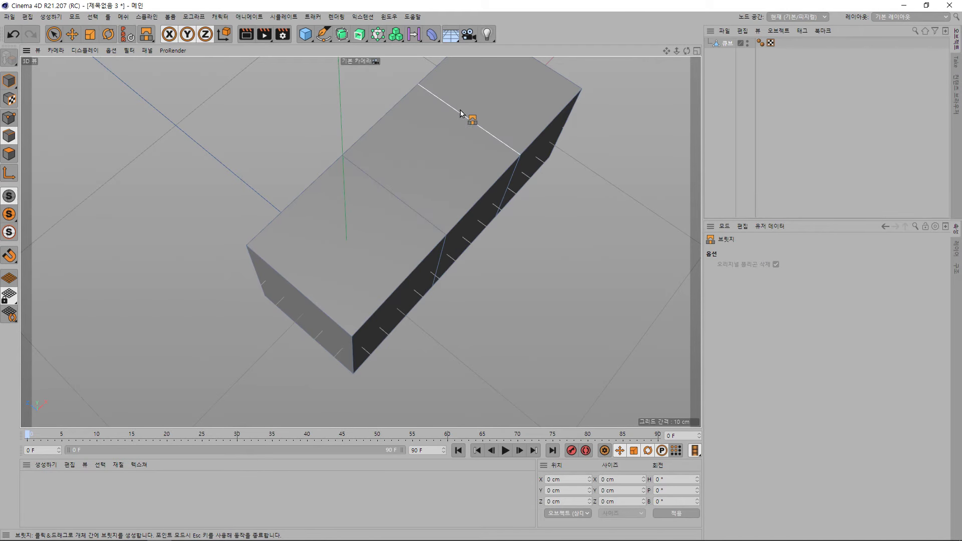